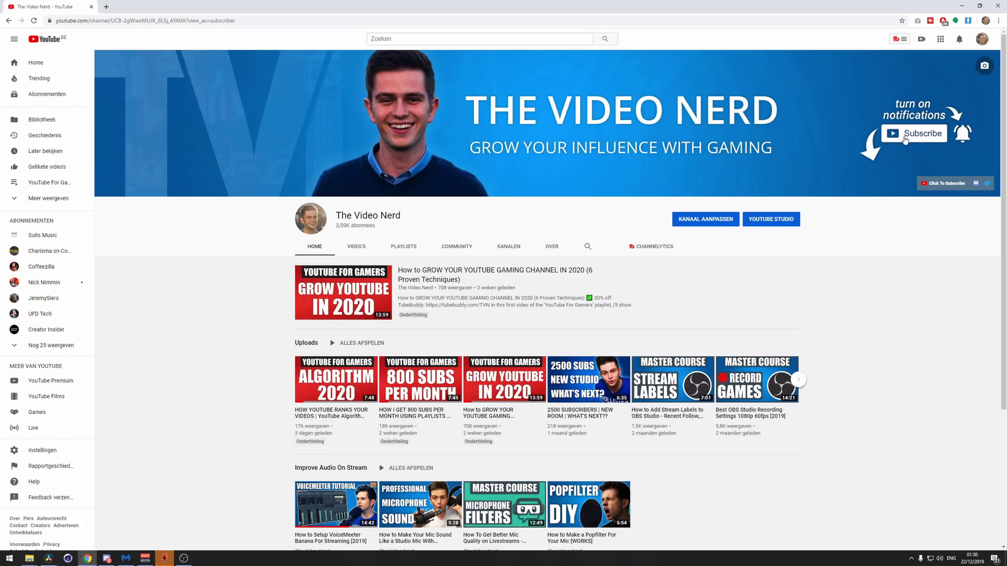
# Open TubeBuddy's Keyword Explorer from the YouTube toolbar over the channel page
pyautogui.click(903, 40)
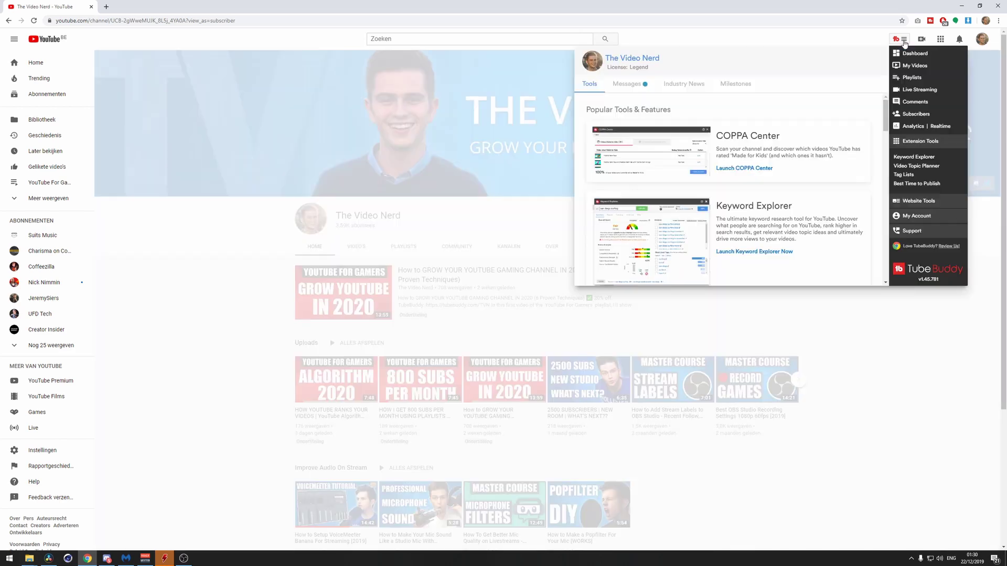
pyautogui.click(915, 157)
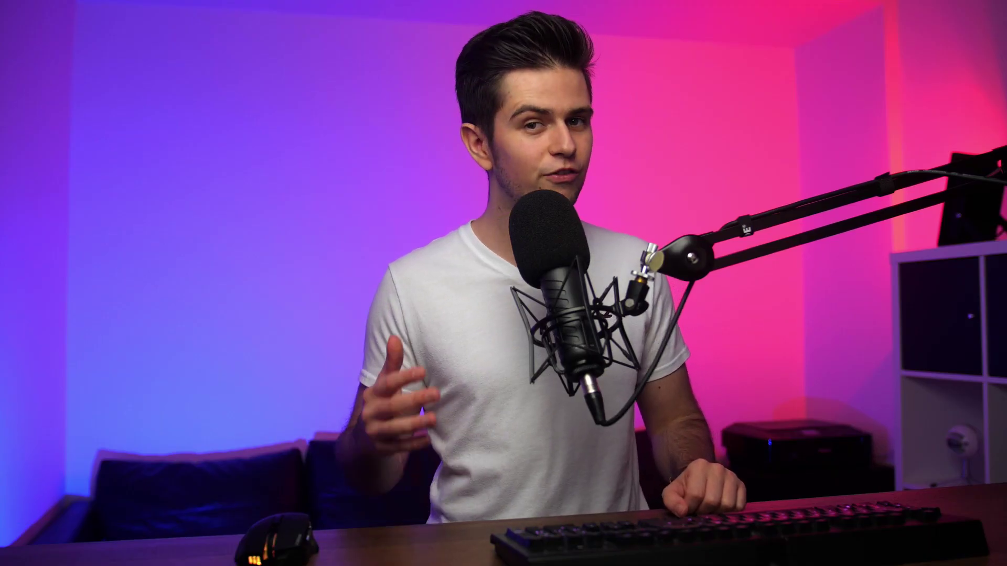
# Explore the keyword 'tyler1', which scores Poor at 9/100 and lists related tags
pyautogui.write('t')
pyautogui.write('yler1')
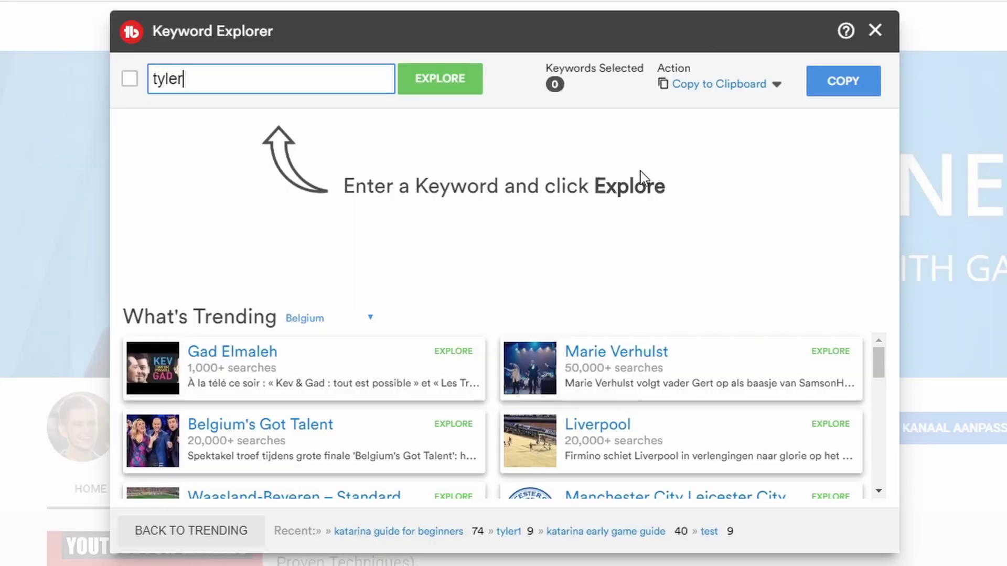
pyautogui.press('Return')
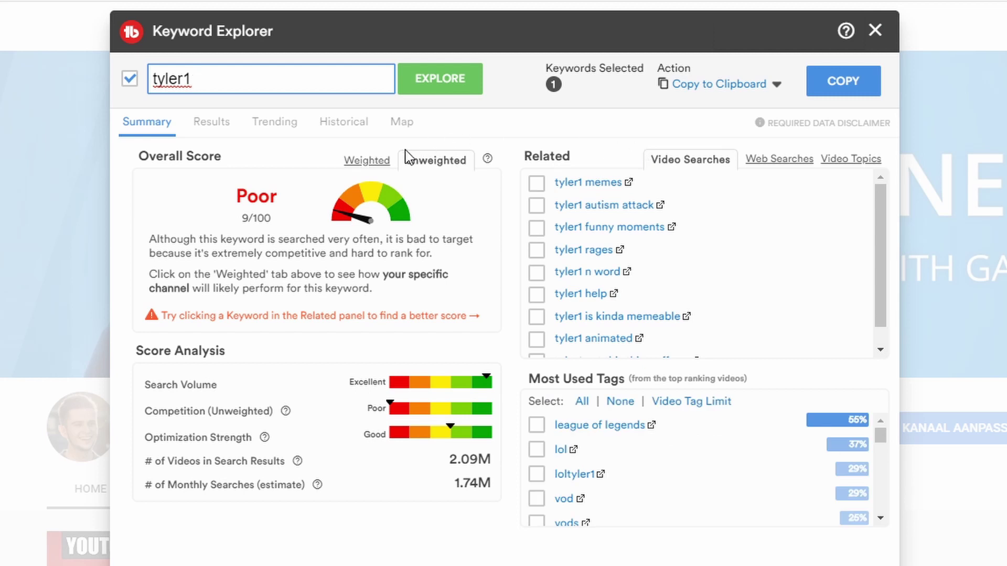
pyautogui.click(369, 161)
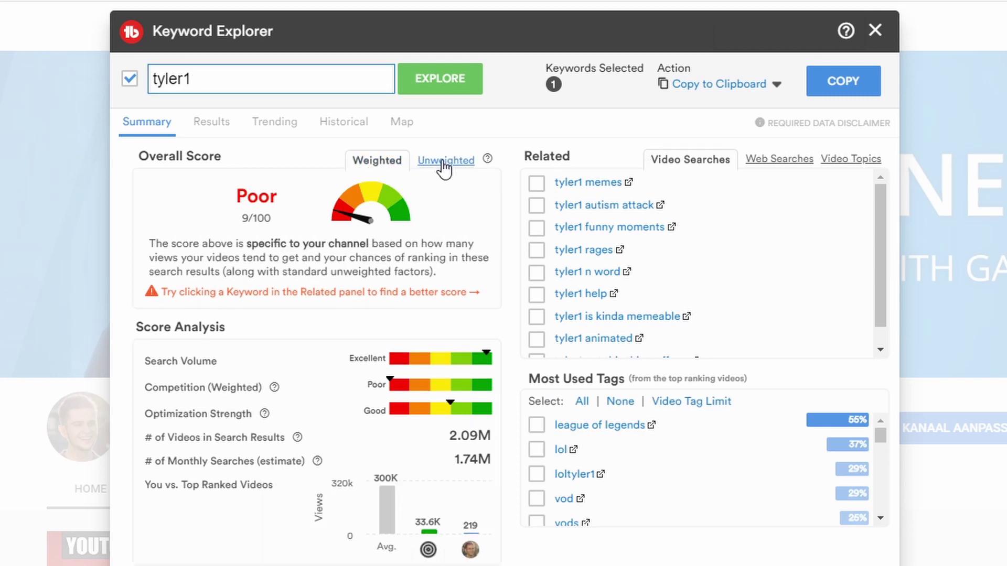
pyautogui.click(449, 167)
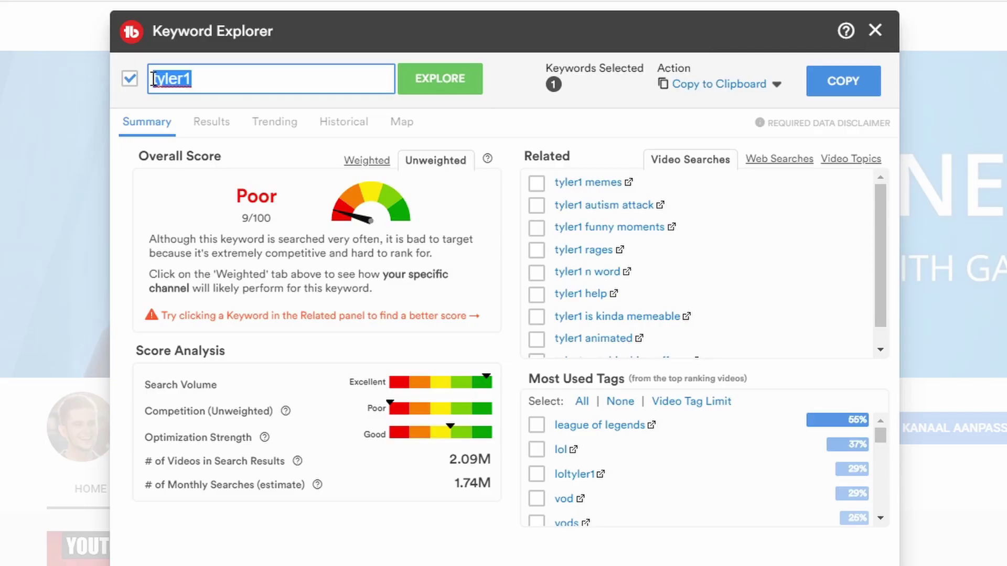
# Explore the keyword 'katarina guide for beginners', which scores Very Good at 74/100
pyautogui.write('katarina guide for beginne')
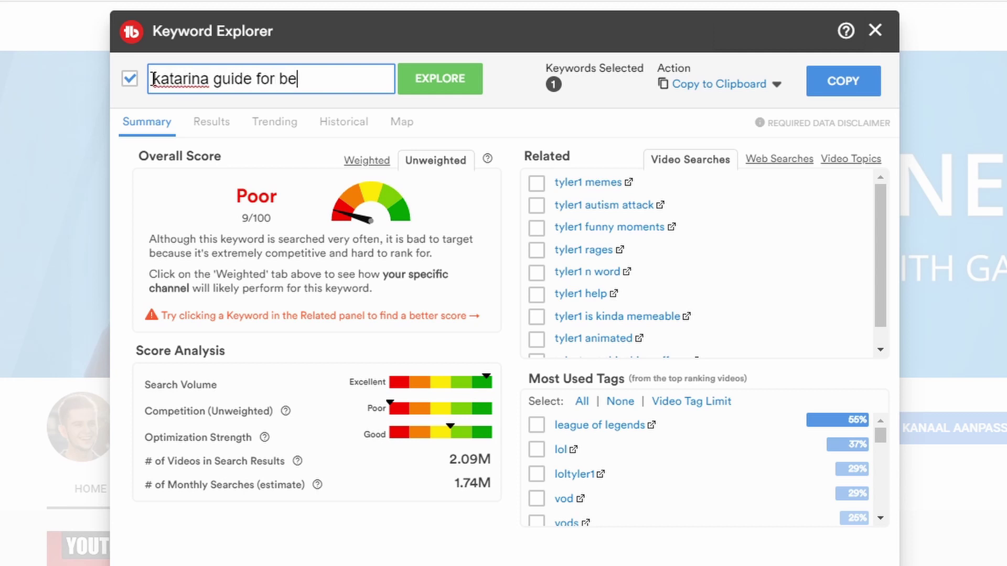
pyautogui.write('rs')
pyautogui.press('Return')
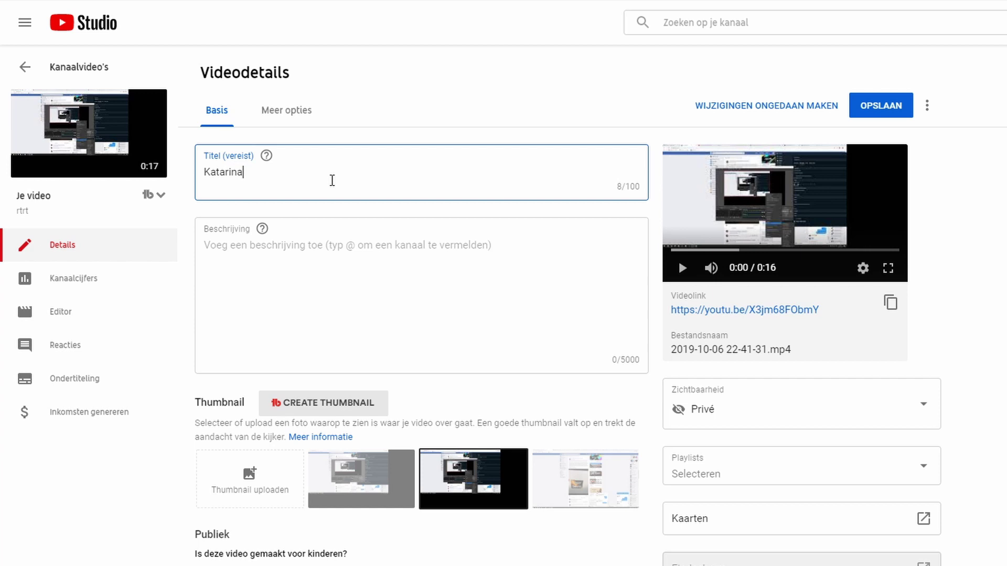
# Try draft titles such as 'Guide For Beginners |' and 'Katarina Early Game | Guide To Winni'
pyautogui.write('Guide For Beginners')
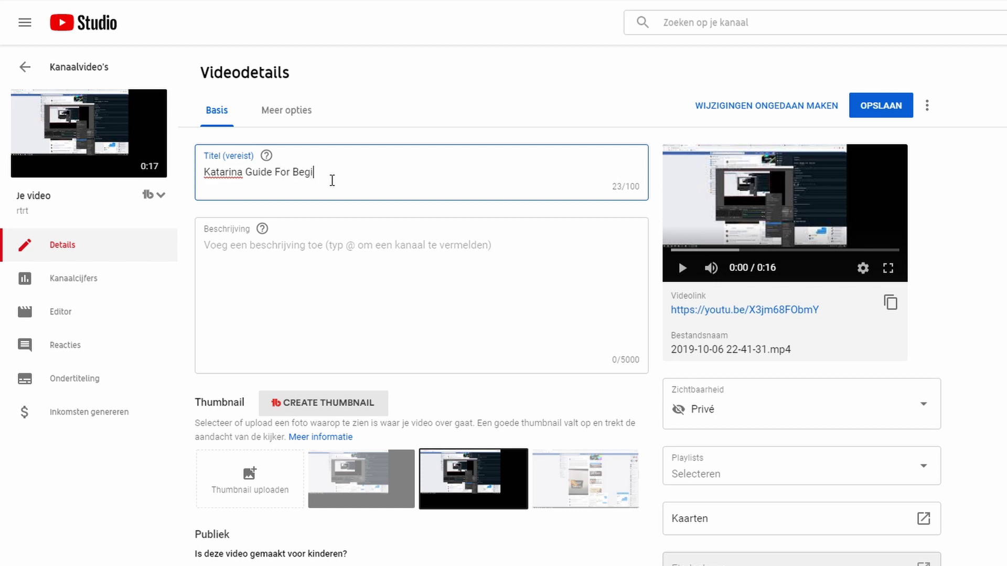
pyautogui.write(' | Win Your Lane Every Time')
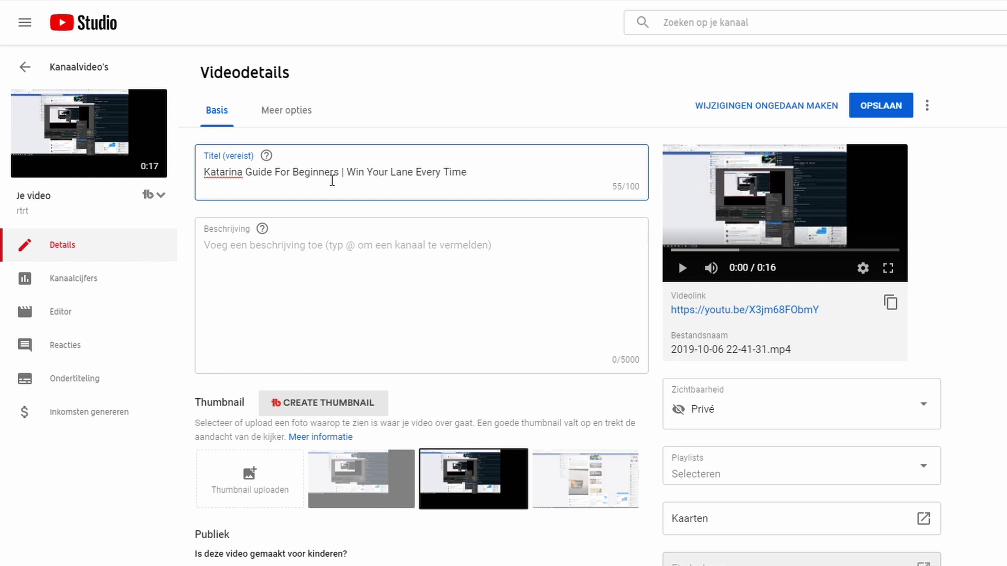
pyautogui.click(991, 190)
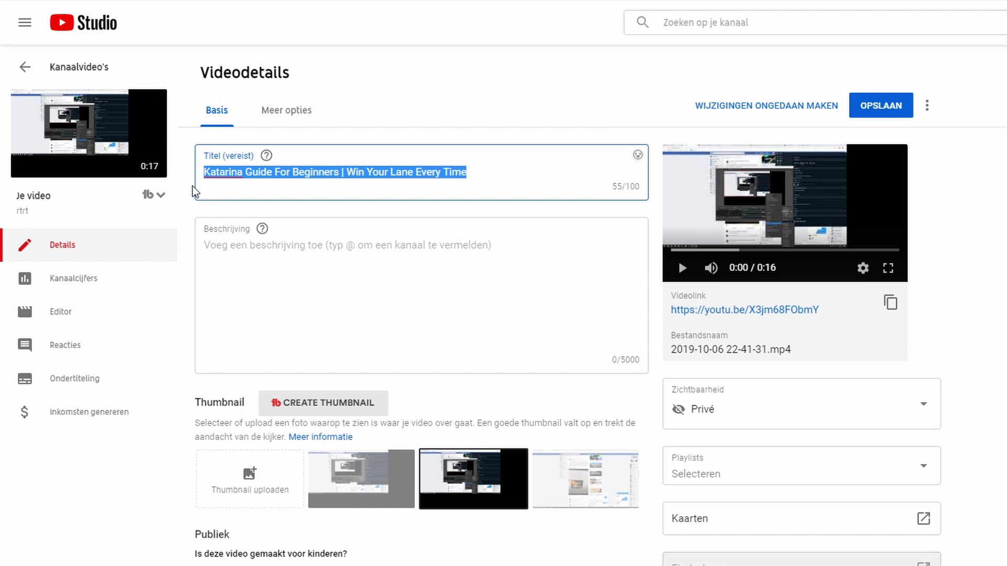
pyautogui.write('Katarina Early Ga')
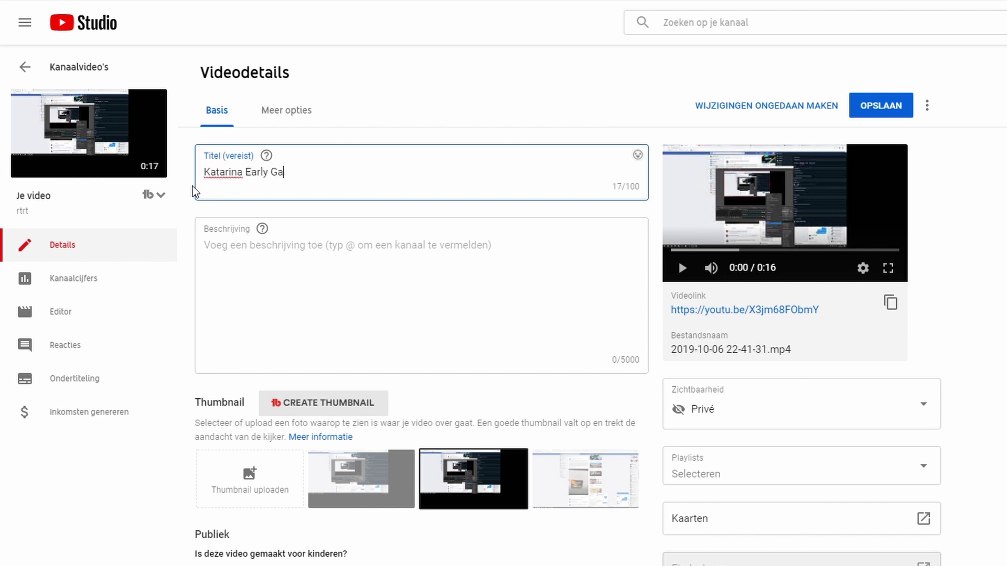
pyautogui.write('me | Guide To Winning Your Lane')
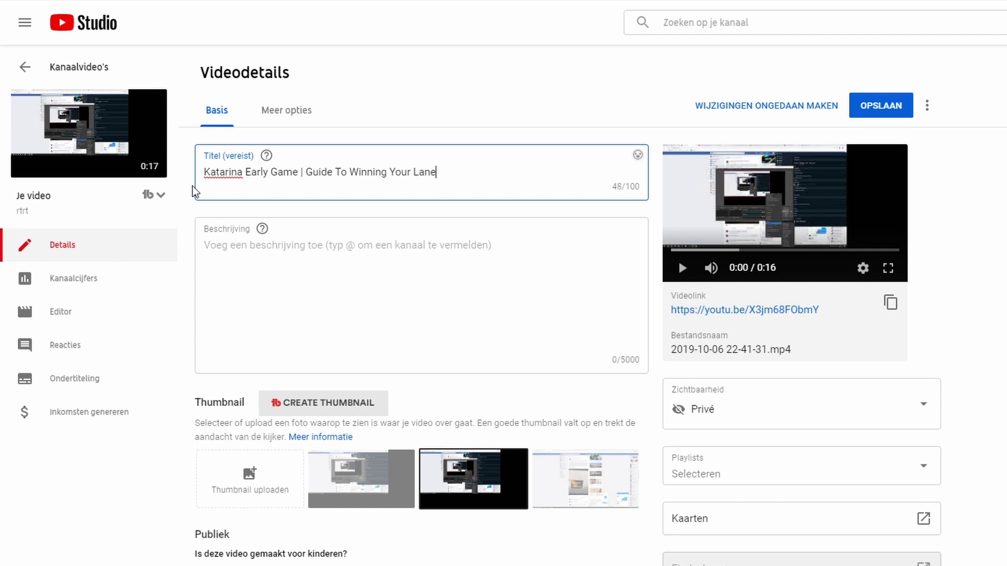
pyautogui.moveTo(207, 173); pyautogui.dragTo(388, 193)
pyautogui.click(469, 180)
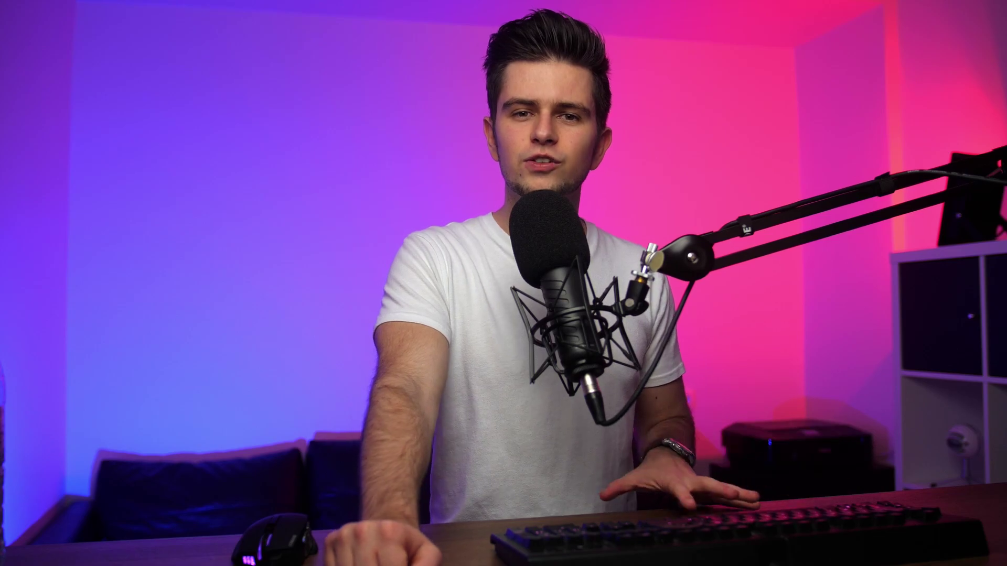
# Set the title to 'Katarina Guide For Beginners | Win Your Lane Every Time' and begin the description
pyautogui.moveTo(469, 179); pyautogui.dragTo(197, 198)
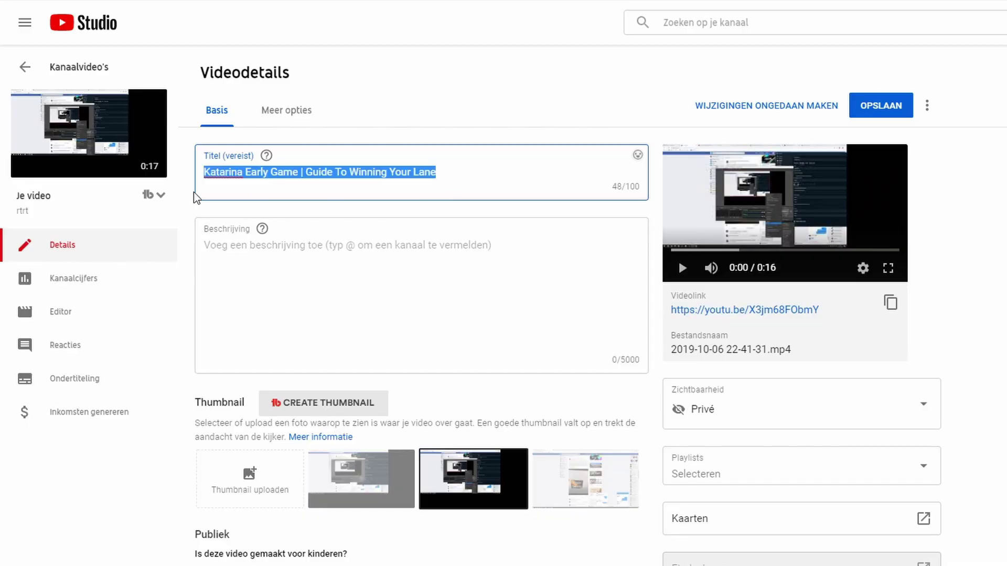
pyautogui.write('Katarina Guide ')
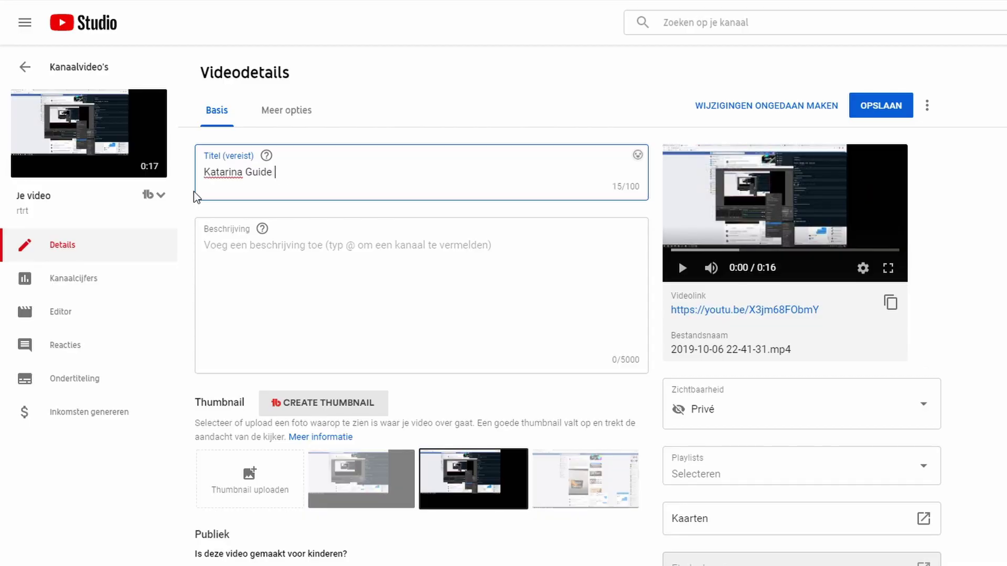
pyautogui.write('For Beginners | Win Y')
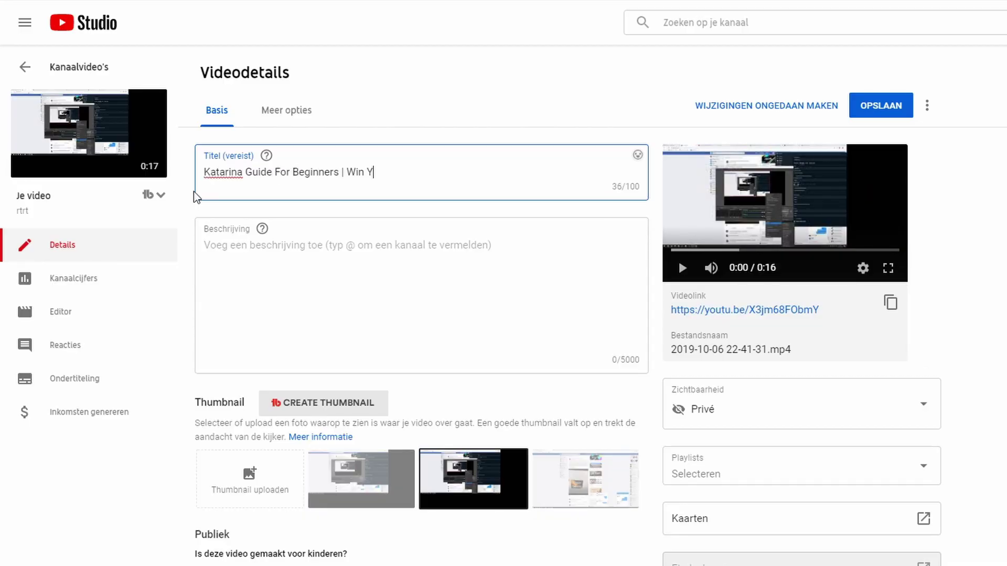
pyautogui.write('our Lane Every Time')
pyautogui.click(382, 251)
pyautogui.write('Today I decided to make ')
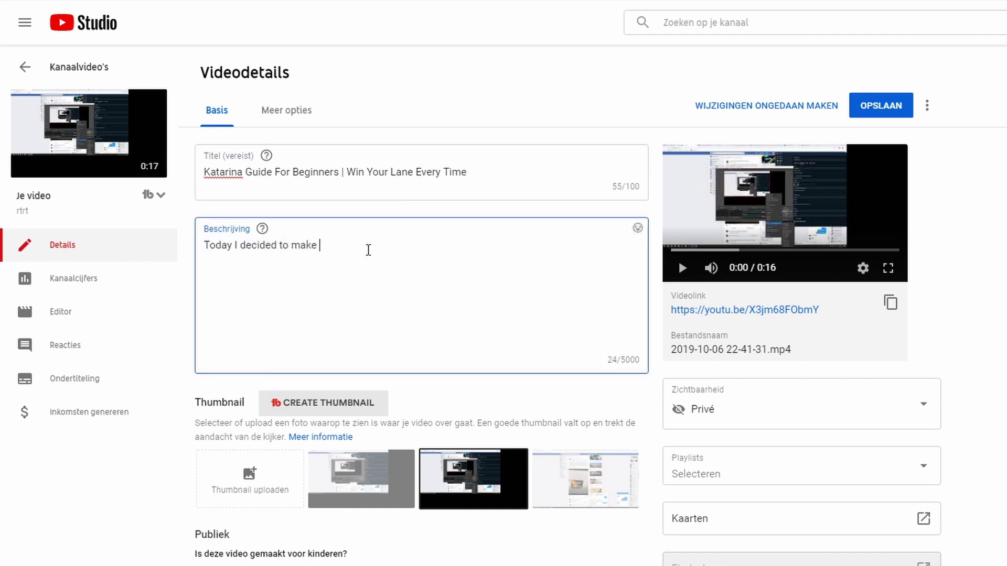
pyautogui.write('a Katarina guide for beginners becaus')
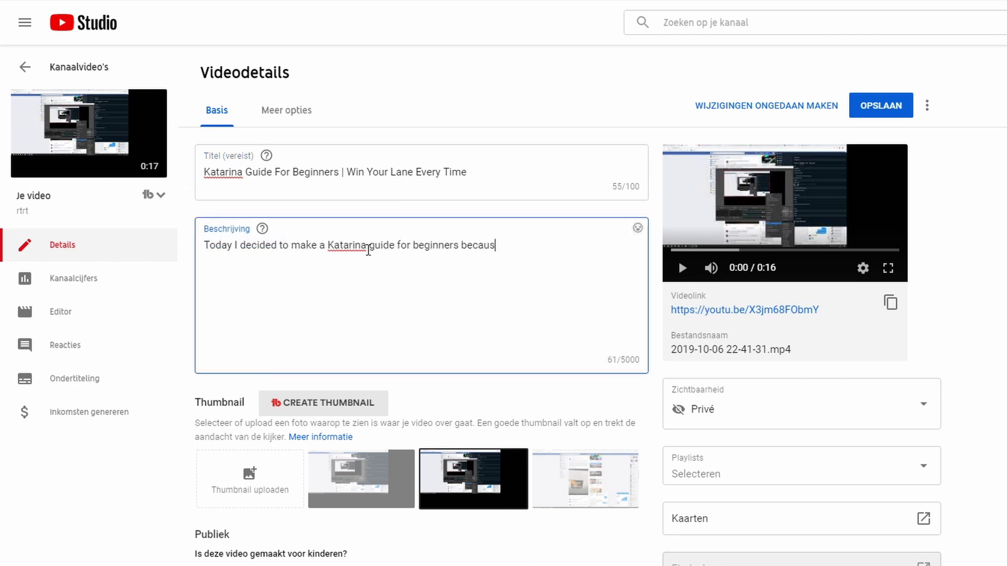
pyautogui.write('e a lot of people struggle with winning lane as Katarina.')
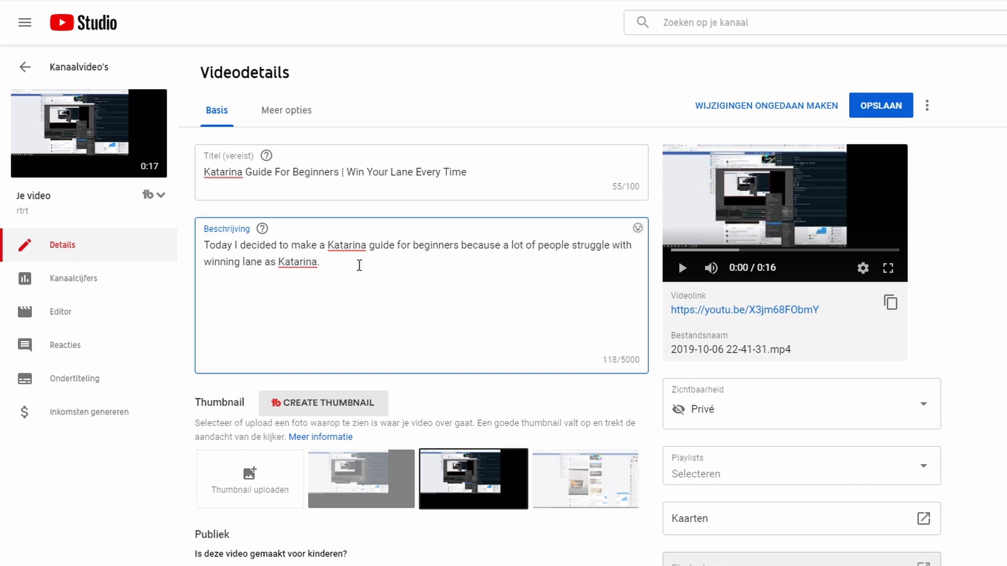
# Extend the description about winning lane with a good early-game strategy, to 218 characters
pyautogui.moveTo(328, 245); pyautogui.dragTo(462, 245)
pyautogui.moveTo(206, 265); pyautogui.dragTo(355, 265)
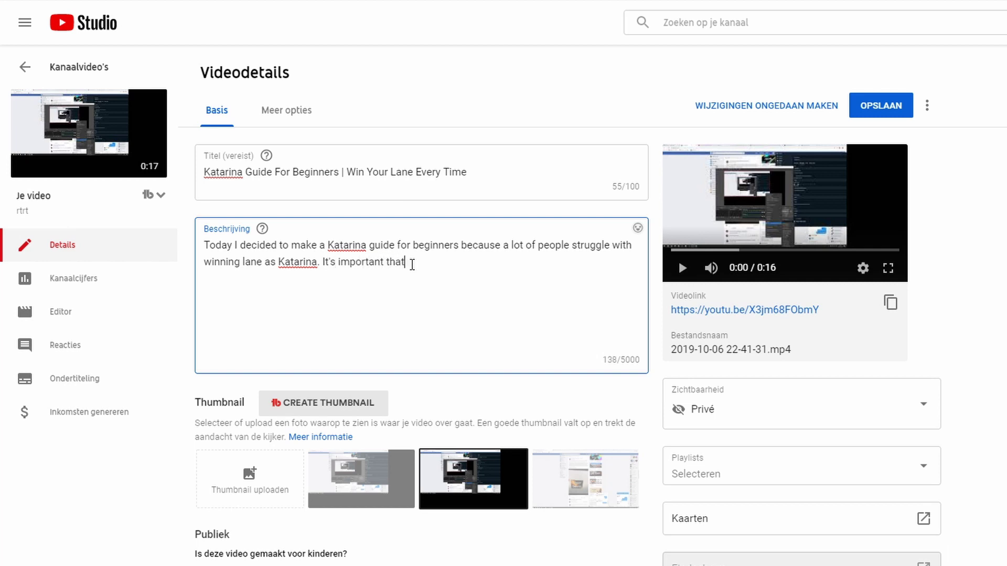
pyautogui.write('tegy in the early game because allowing your opponent to...')
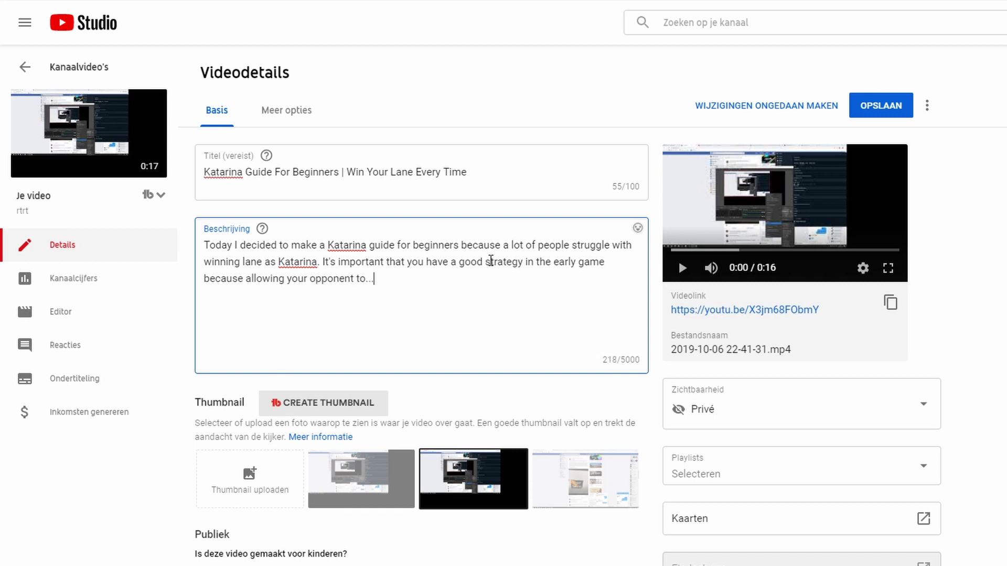
pyautogui.doubleClick(491, 260)
pyautogui.moveTo(553, 262); pyautogui.dragTo(608, 265)
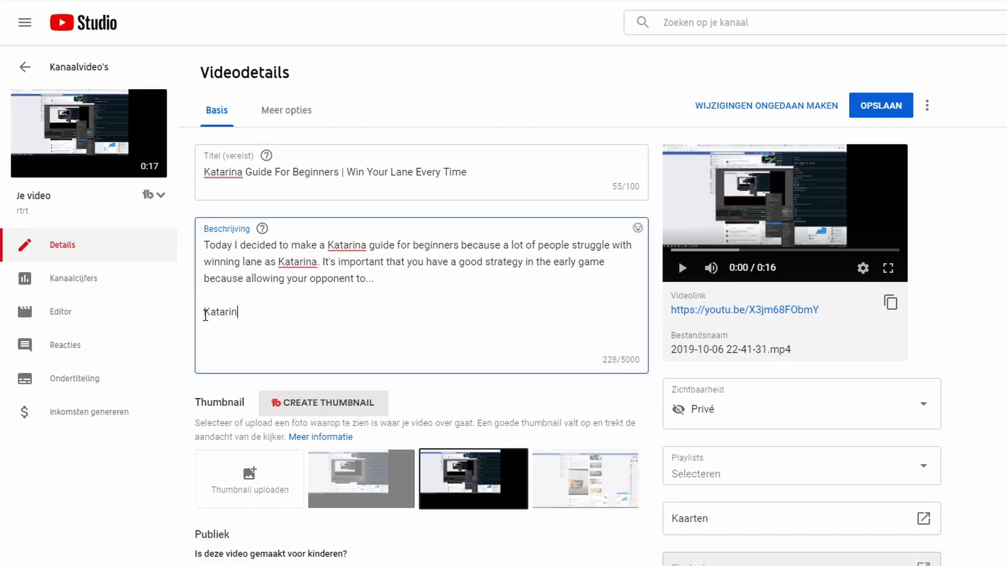
# Type a comma-separated keyword line (guide, winning lane, tyler1, tutorial…) into the description, then delete it
pyautogui.write('a, guide, winning lane, draven, league, tyler1, best plays, guide, ')
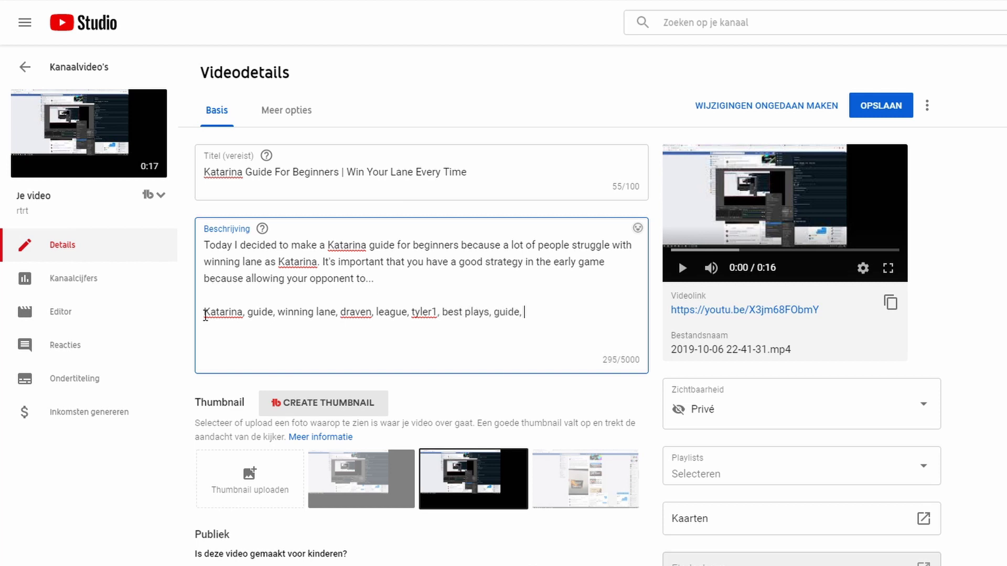
pyautogui.write('tutorial, champion, owning league, early game,..')
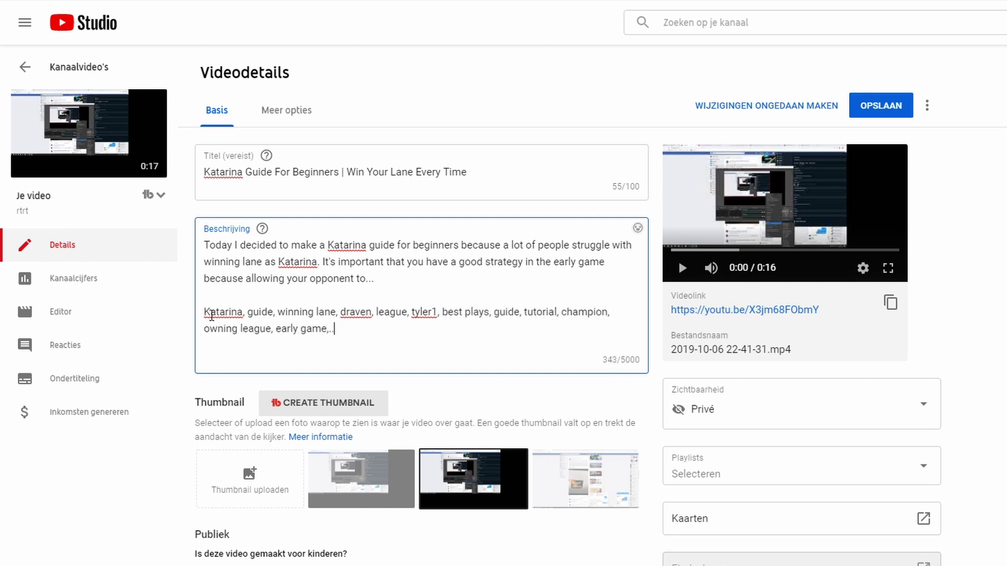
pyautogui.moveTo(335, 328); pyautogui.dragTo(207, 292)
pyautogui.press('BackSpace')
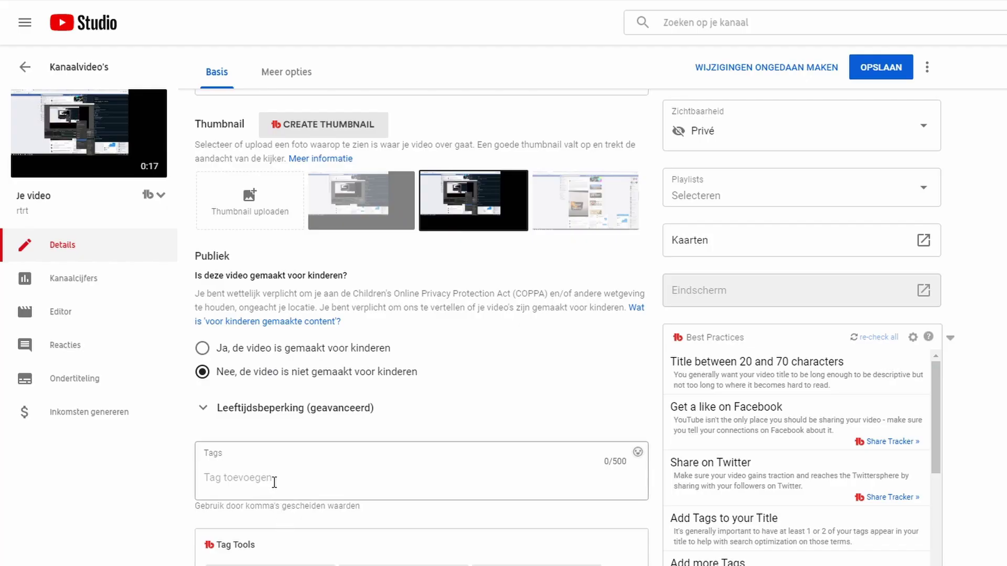
# Add 'katarina guide for beginners' as the video's first tag
pyautogui.click(273, 479)
pyautogui.write('katarina guide for')
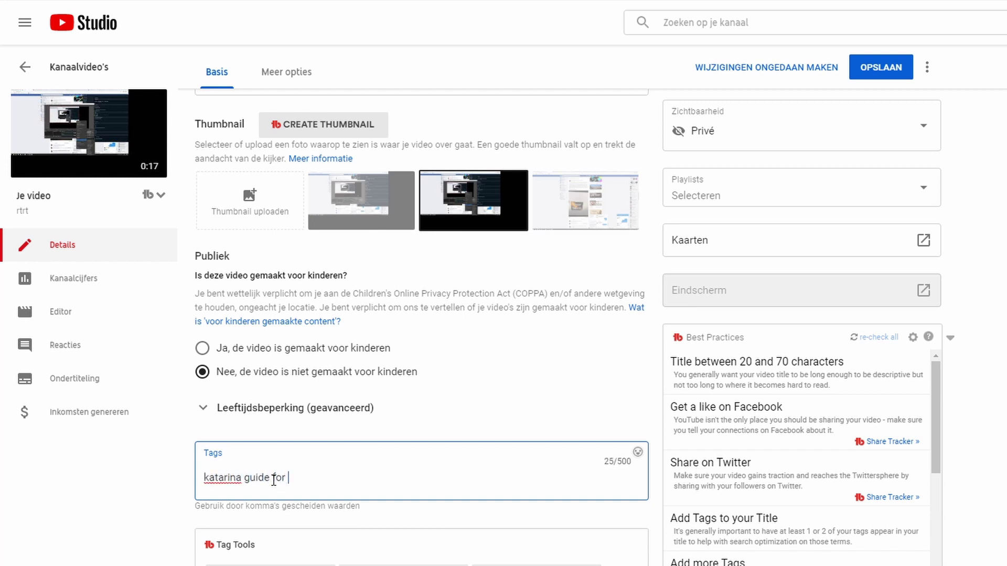
pyautogui.write(' beginners')
pyautogui.press('Return')
pyautogui.scroll(-4, 367, 367)
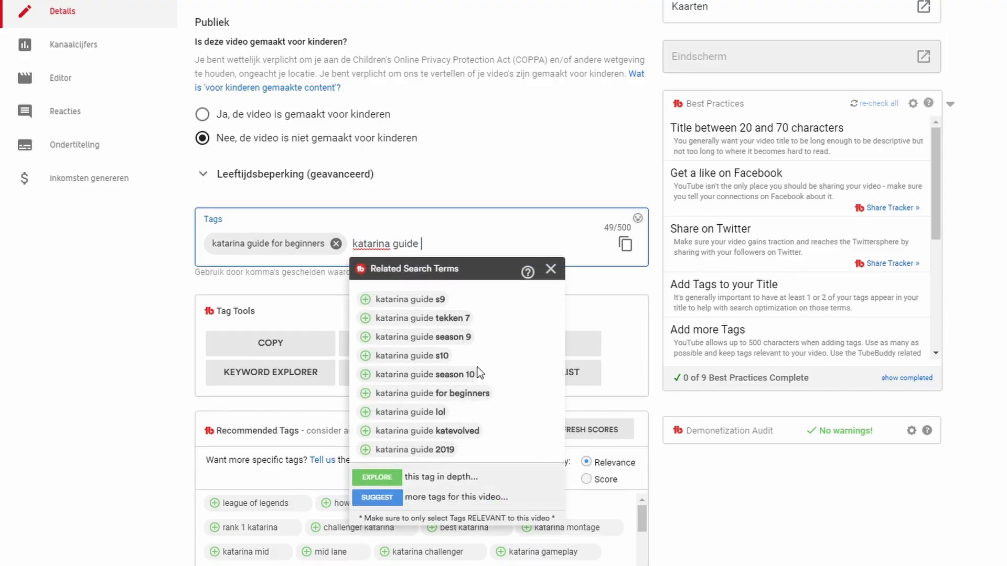
# Add TubeBuddy's suggested tags 'katarina guide season 10' and 'katarina ability guide'
pyautogui.click(476, 370)
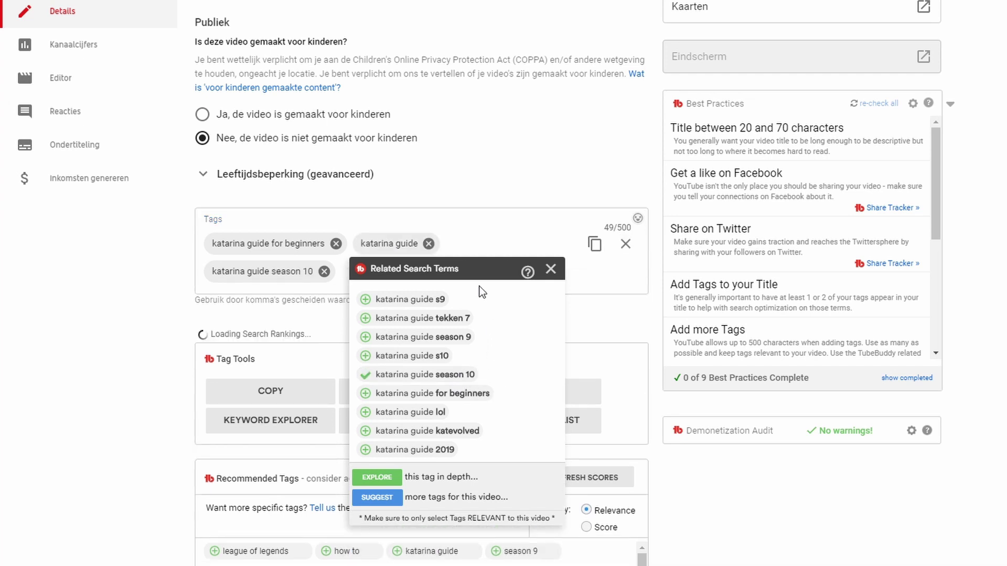
pyautogui.click(395, 277)
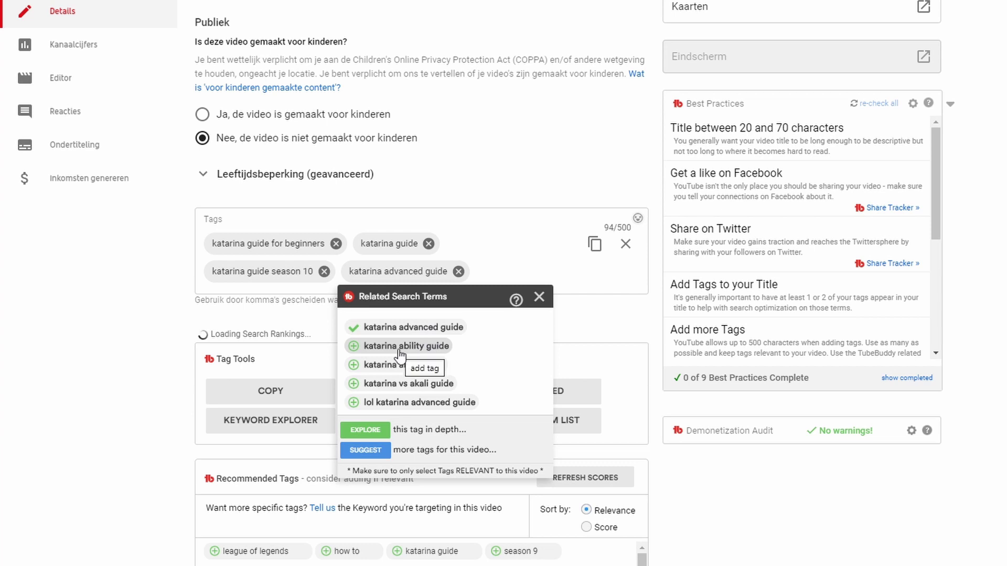
pyautogui.click(418, 347)
pyautogui.click(482, 272)
pyautogui.write('kata')
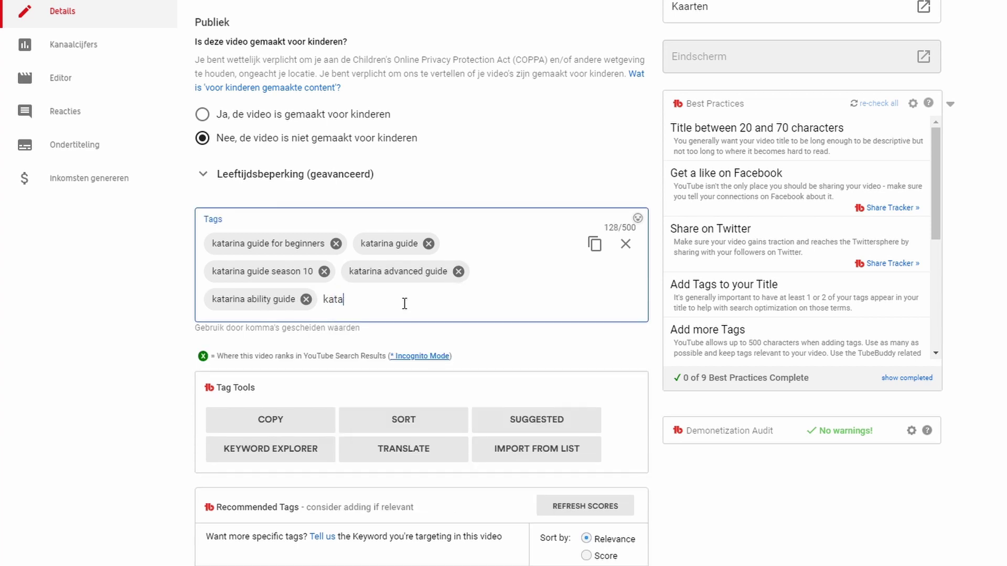
pyautogui.write('rina guide b')
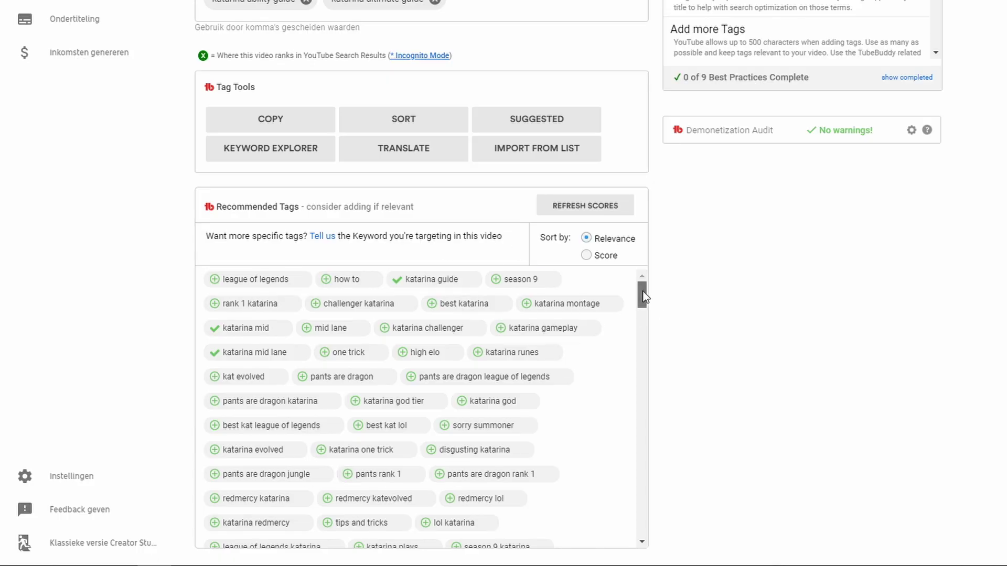
pyautogui.moveTo(643, 295); pyautogui.dragTo(640, 414)
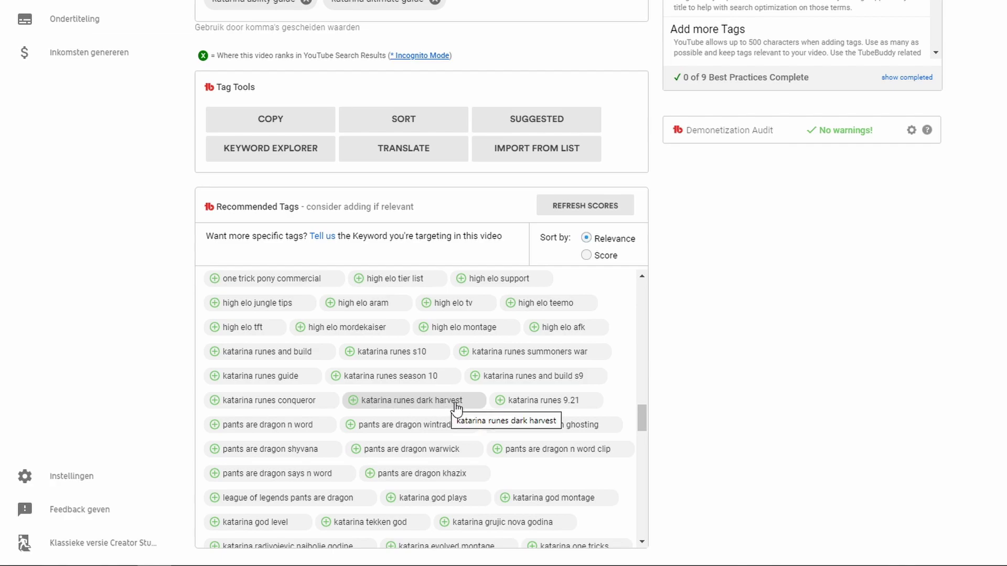